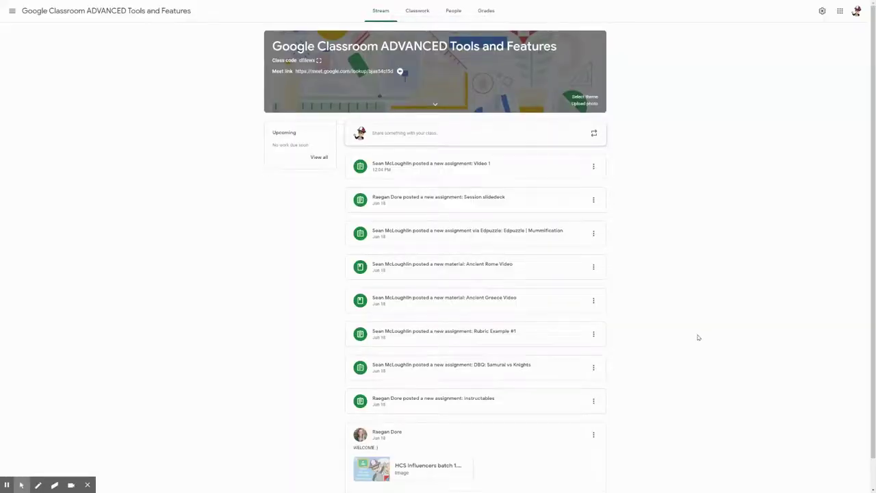
- From the class's Classwork page, open the Rubric Test draft under Rubric Samples for editing
click(11, 10)
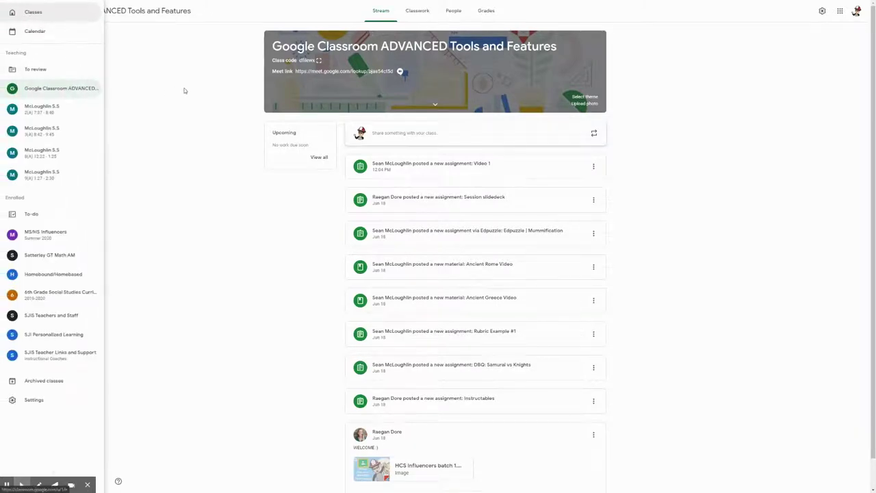
click(74, 95)
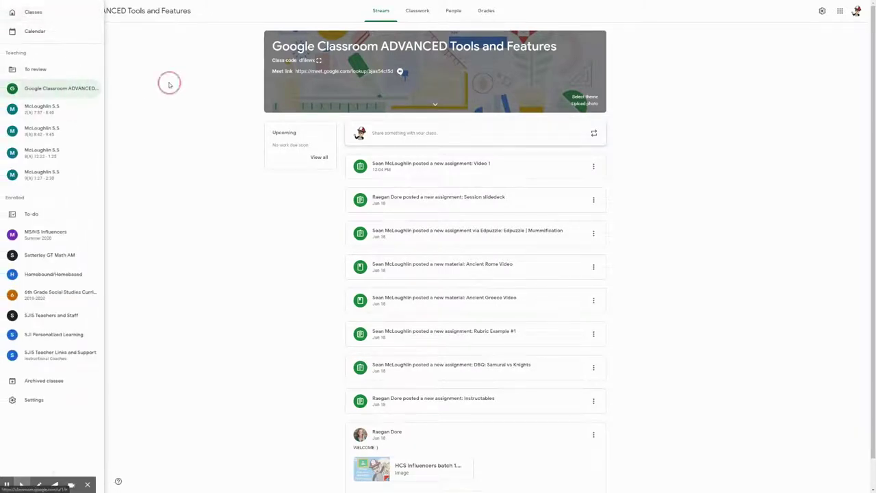
click(417, 16)
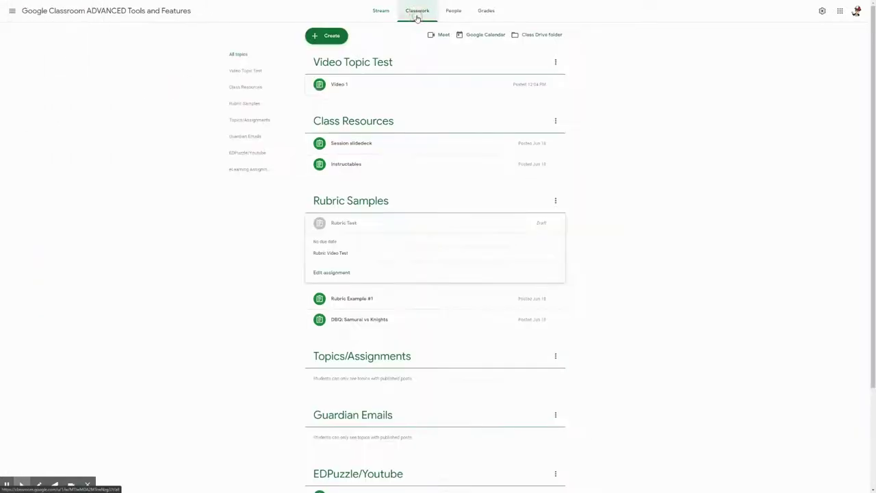
click(341, 272)
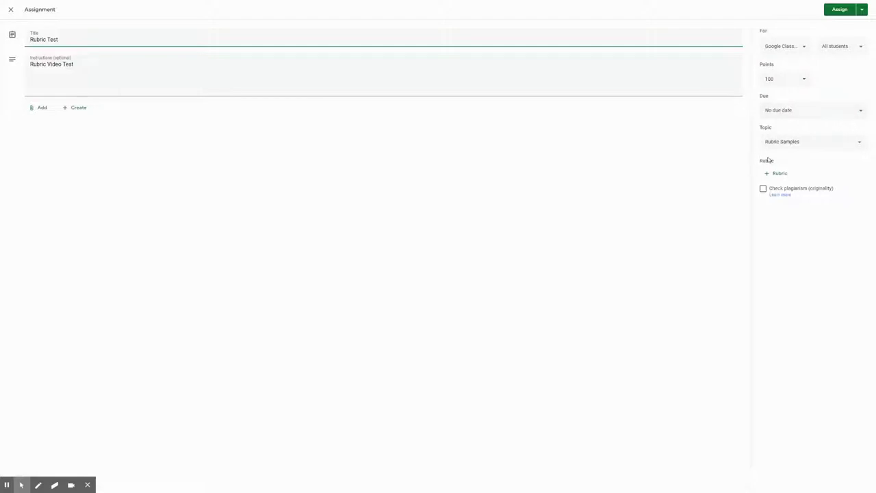
- Choose Create rubric from the + Rubric options to start a blank rubric
click(779, 176)
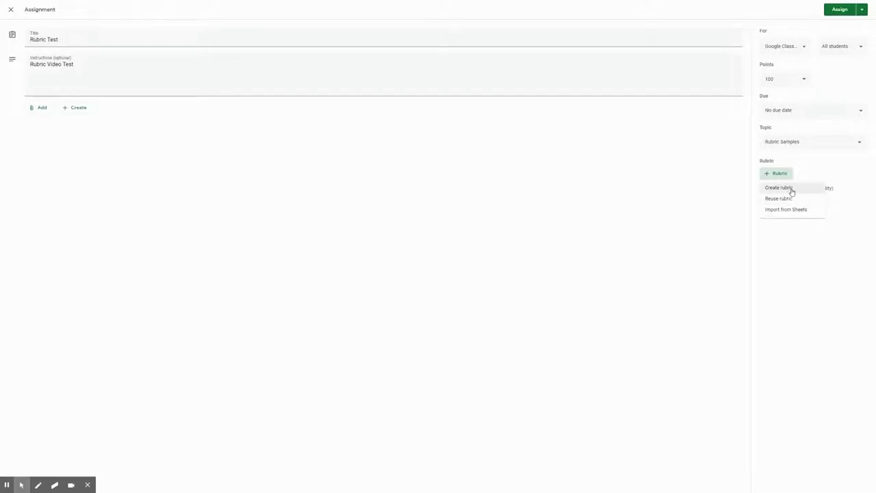
click(791, 189)
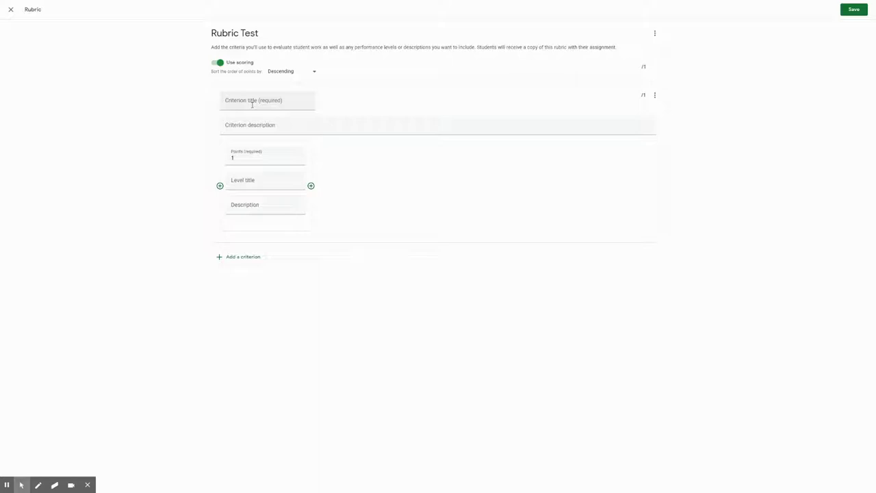
- Title the first criterion 'Evidence' with the description 'Provide 4 pieces of evidence'
click(252, 104)
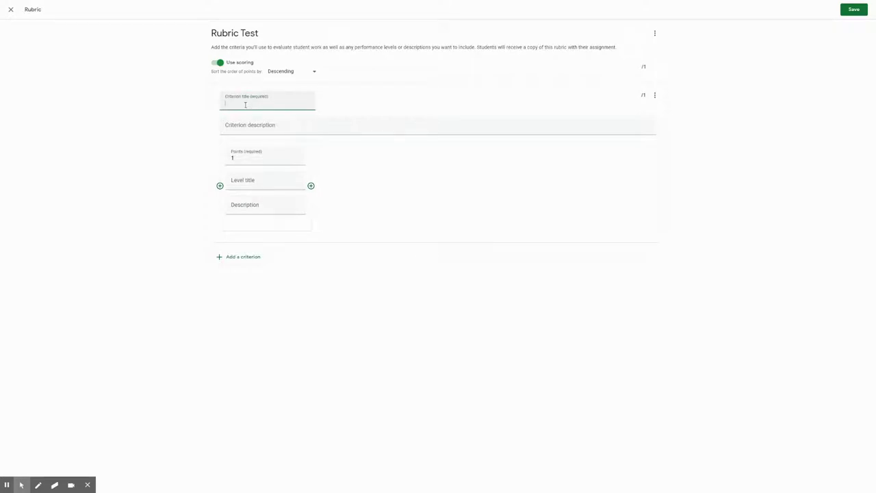
text(Evidnece)
key(BackSpace)
key(BackSpace)
key(BackSpace)
text(ence)
click(235, 130)
text(Provide )
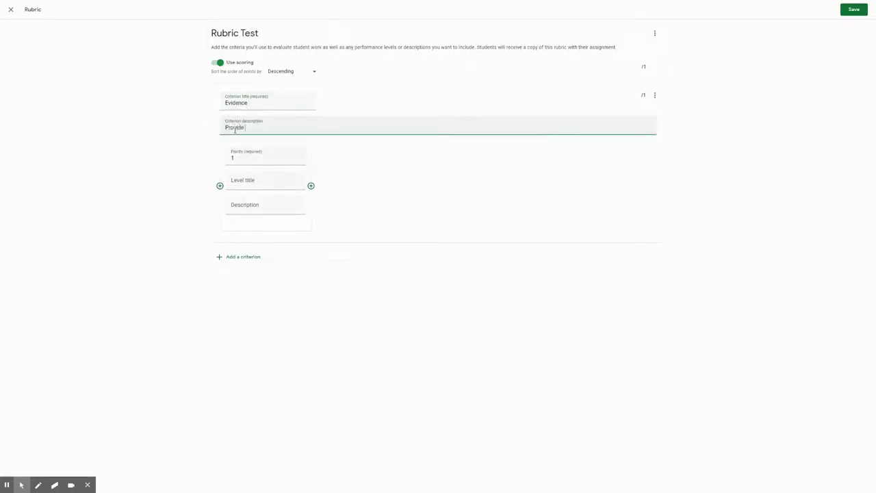
text(4 pieces of evidence)
click(177, 150)
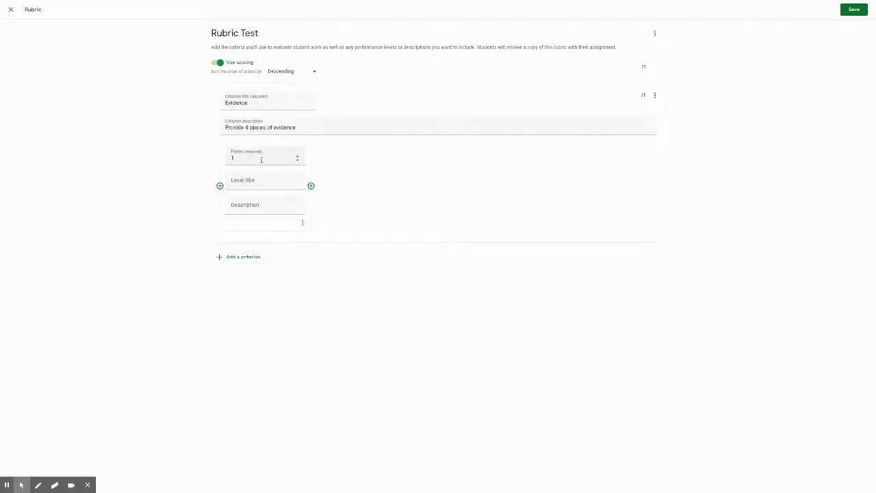
- Set the first Evidence level to 0 points titled 'No Evidence'
double_click(221, 162)
text(0)
click(220, 163)
click(244, 180)
text(No Evidence)
click(254, 203)
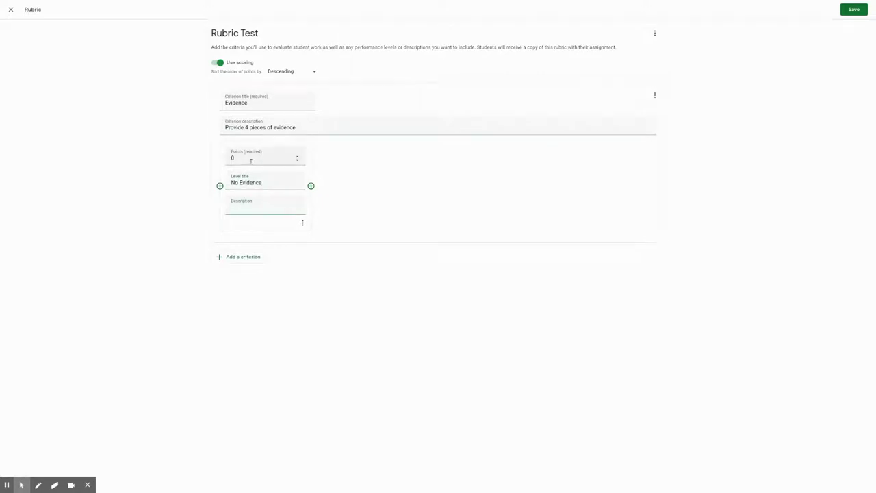
- Add a 5-point '1 Evidence' level and a 10-point '2 Evidence' level
click(311, 186)
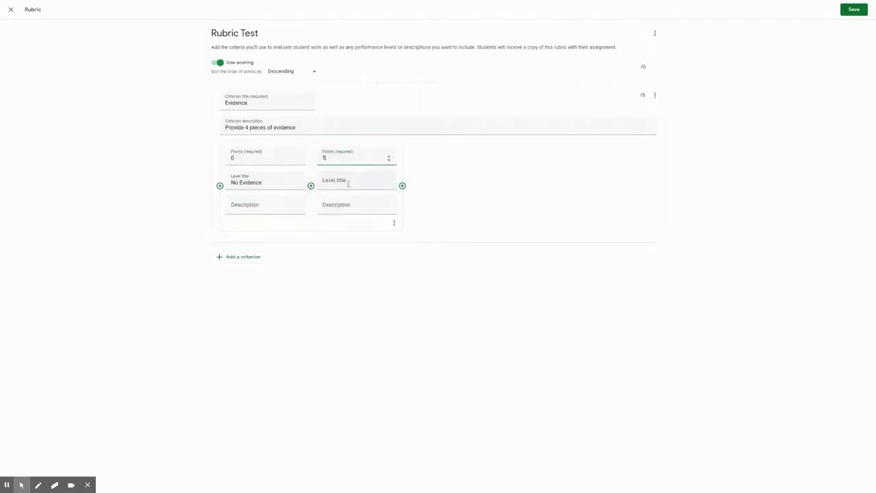
click(348, 184)
text(1 Evid)
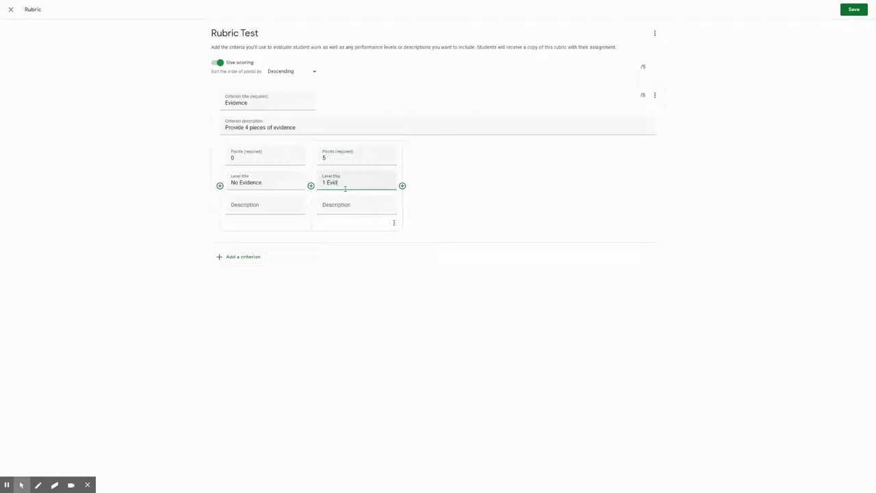
text(ence)
click(454, 190)
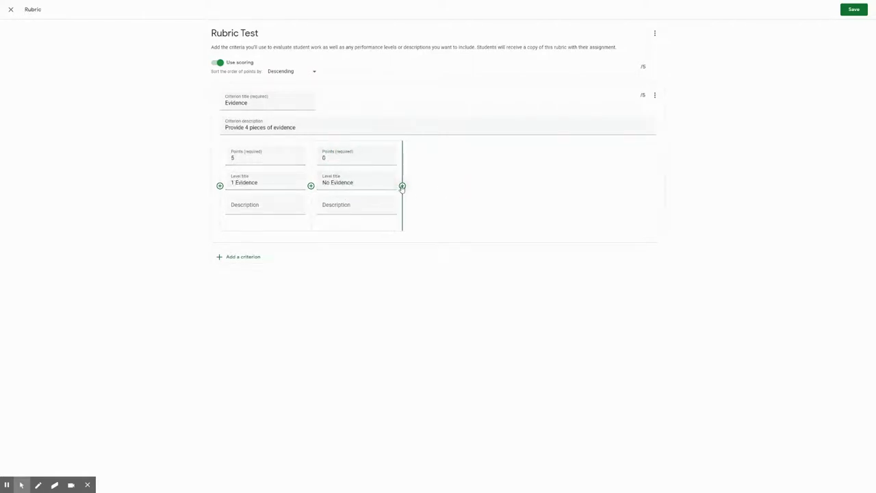
click(402, 187)
text(10)
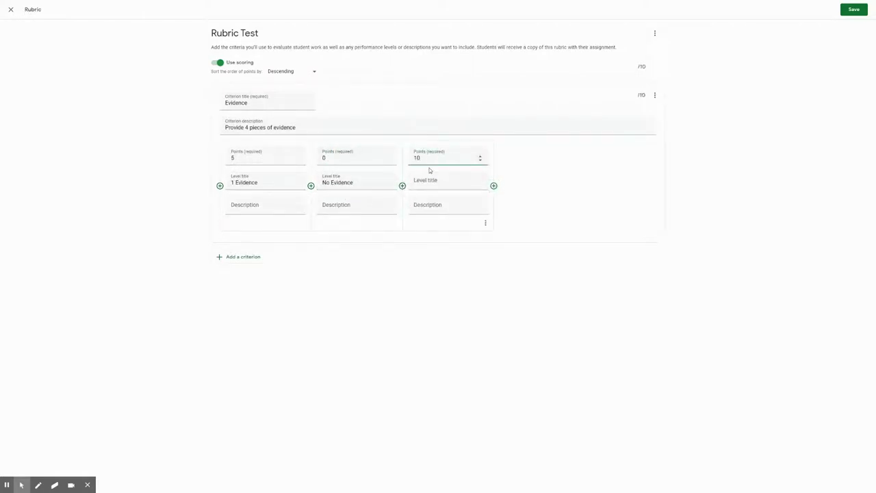
key(Tab)
text(2 Evidence)
- Add a 15-point '3 Evidence' level and a 20-point '4 Evidence' level
click(493, 186)
text(1)
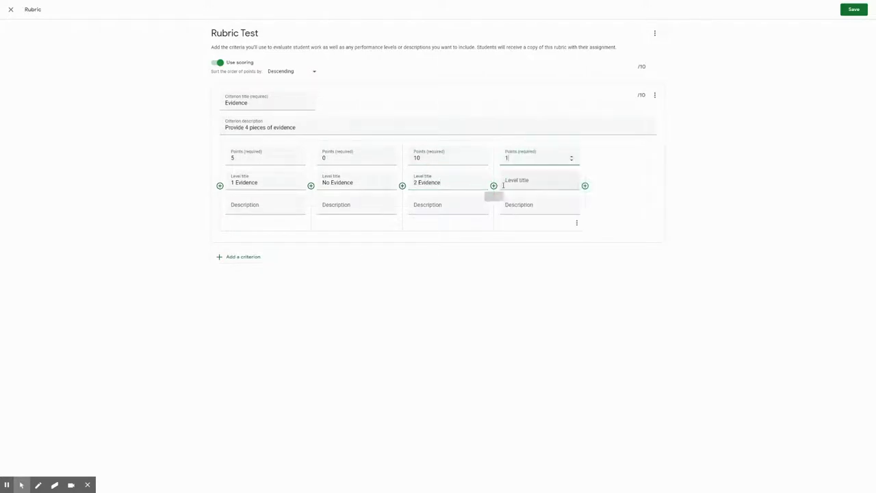
text(5)
key(Tab)
text(3)
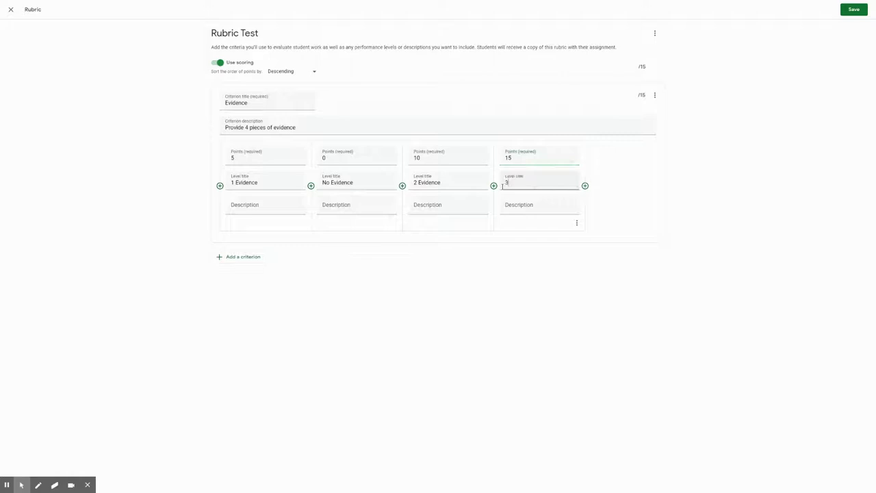
text( Evidence)
click(584, 185)
text(20)
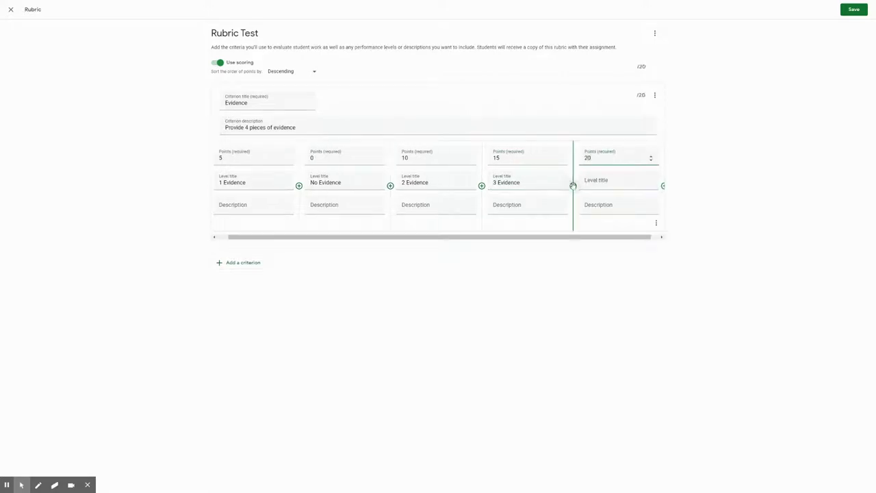
key(Tab)
text(4 Evidence)
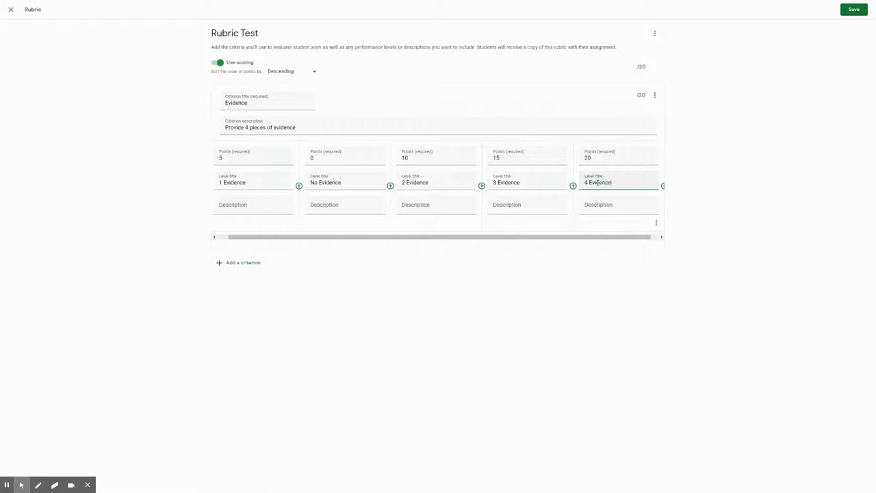
click(560, 251)
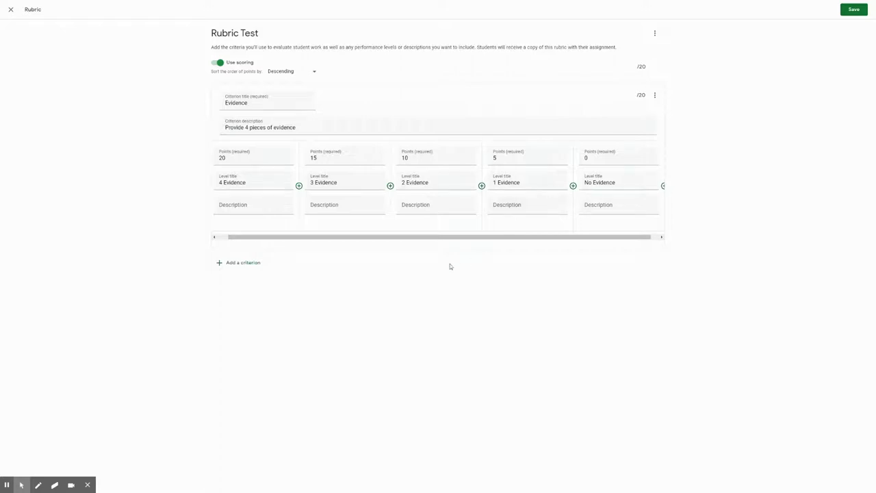
drag(421, 238, 428, 238)
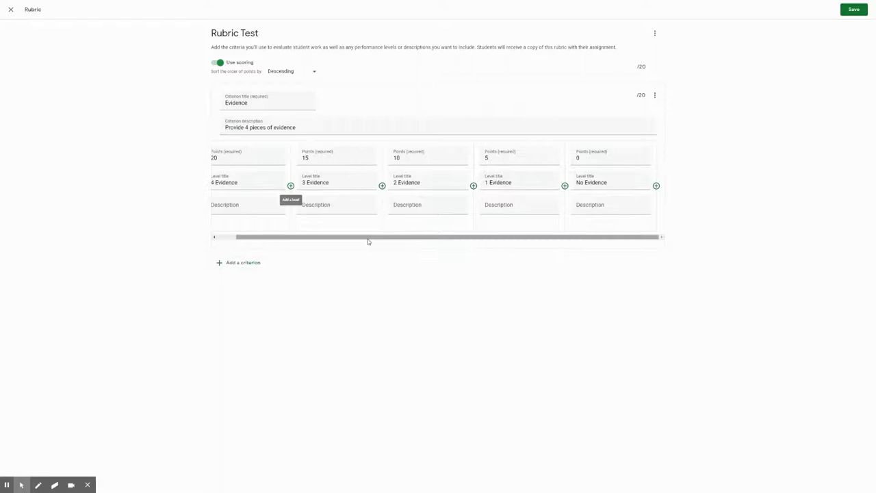
drag(368, 238, 319, 239)
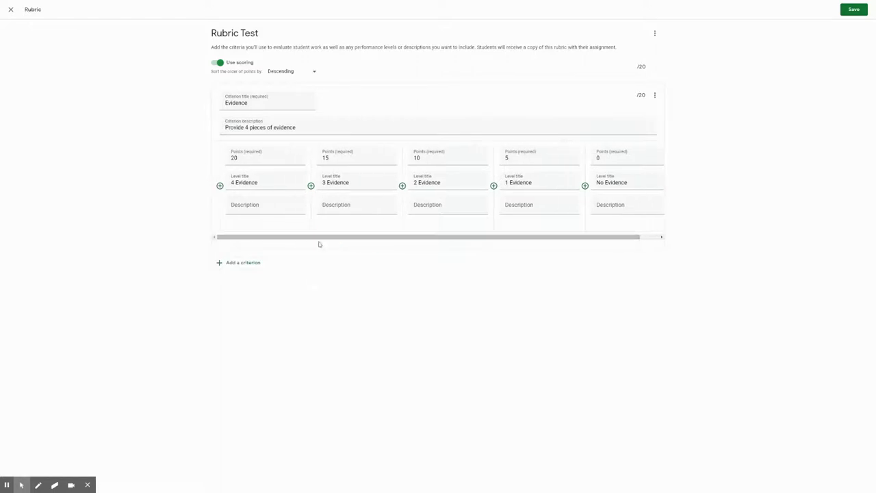
- Add a 'Spelling' criterion whose first level is 0 points, 'Unsatisfactory'
click(243, 263)
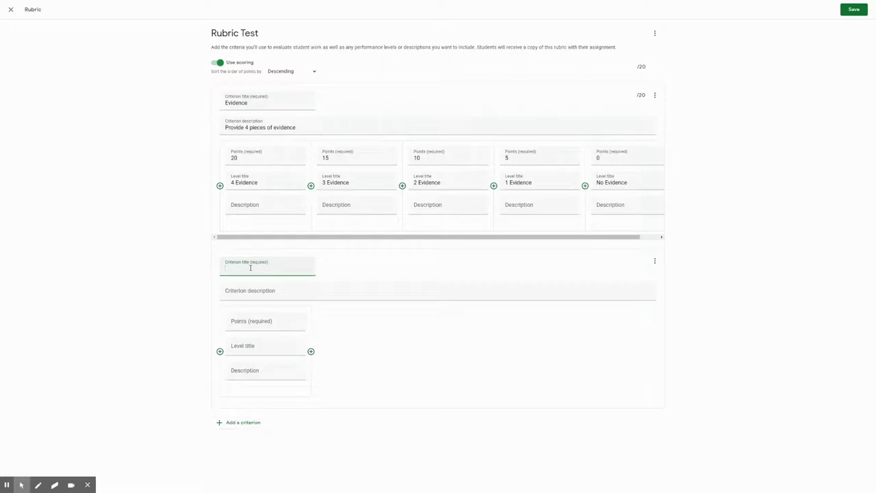
text(Spelling)
click(154, 297)
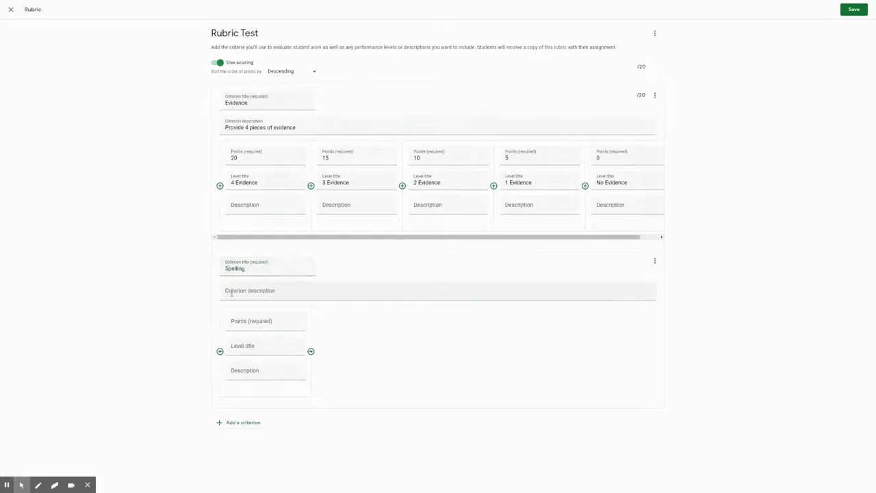
click(232, 293)
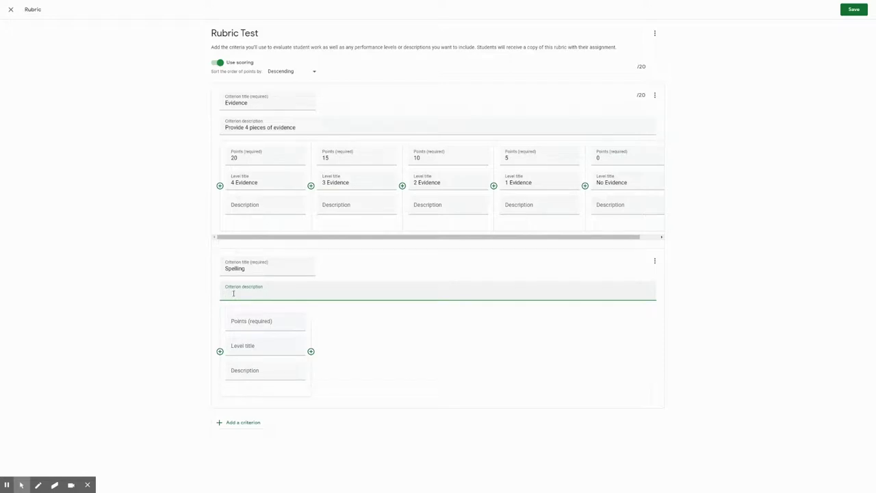
click(260, 323)
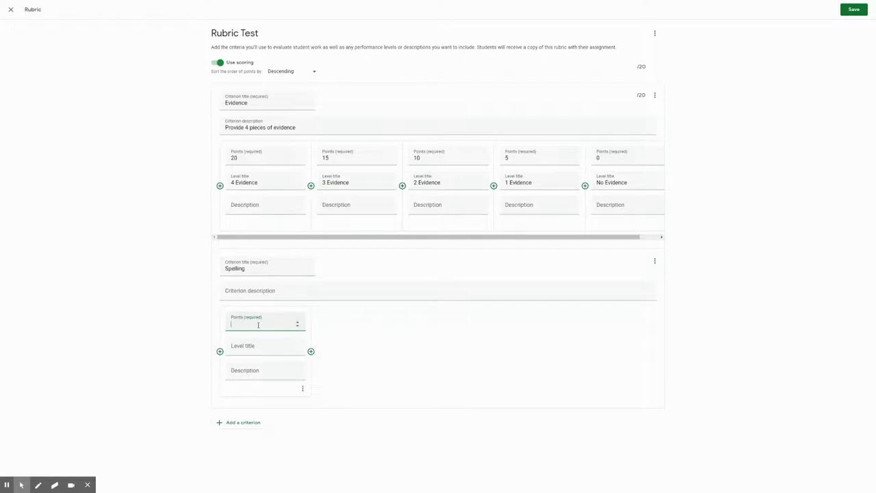
text(0)
click(259, 346)
text(Unsati)
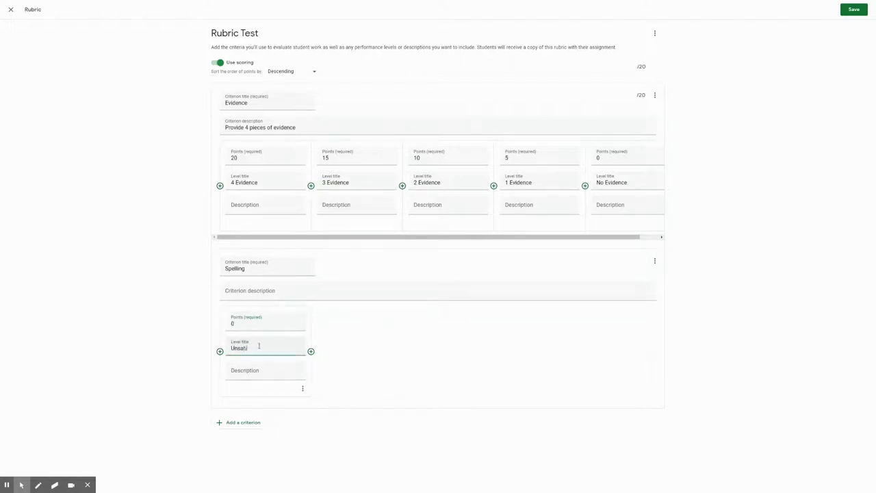
text(sfactory)
click(260, 371)
- Add 3-point 'Needs Improvement' and 5-point 'Satisfactory' levels to Spelling
click(311, 351)
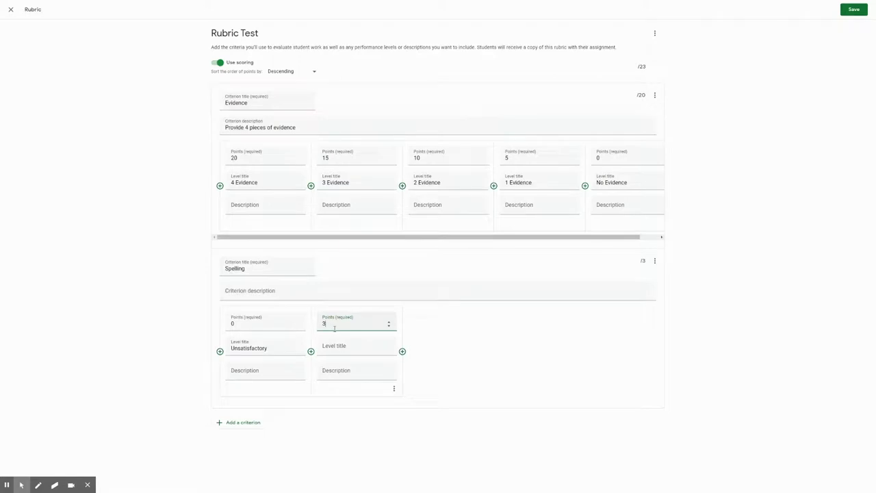
click(336, 348)
text(Needs Improvement)
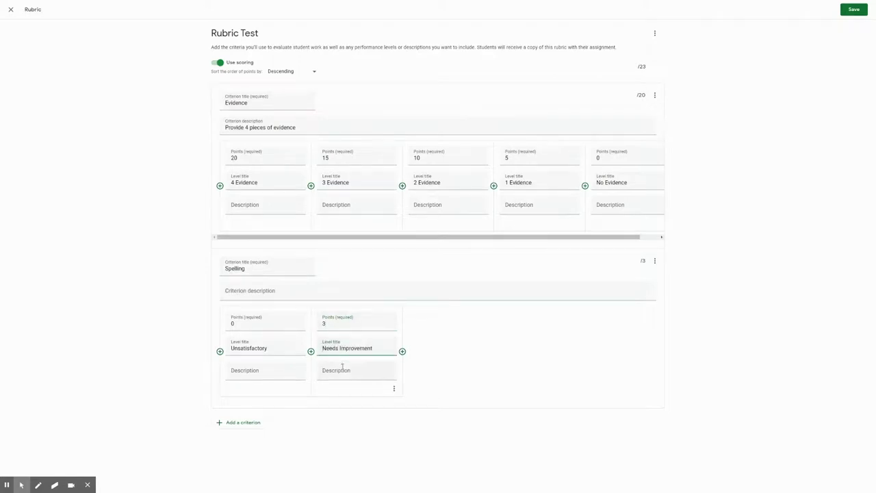
click(402, 351)
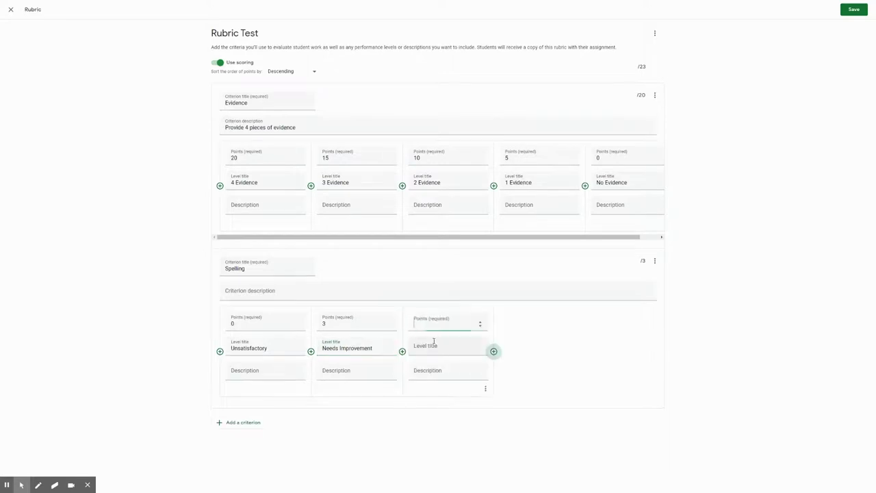
text(5)
click(433, 347)
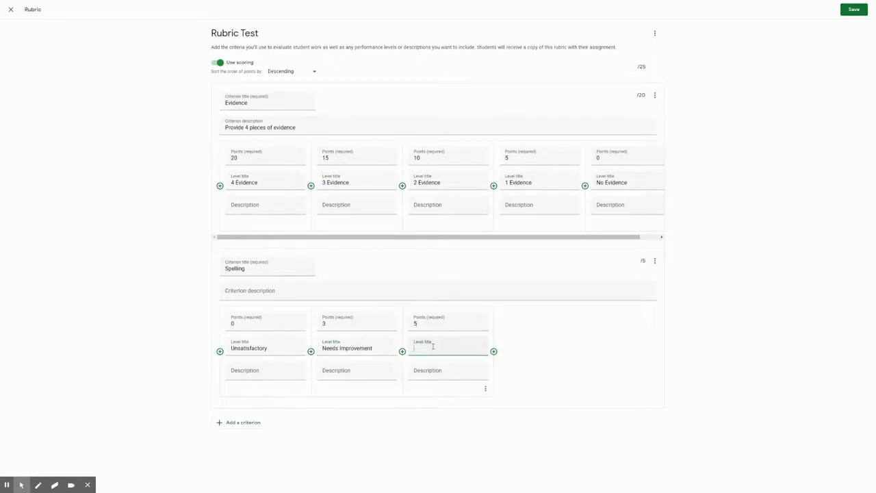
text(Satisfactory)
click(524, 370)
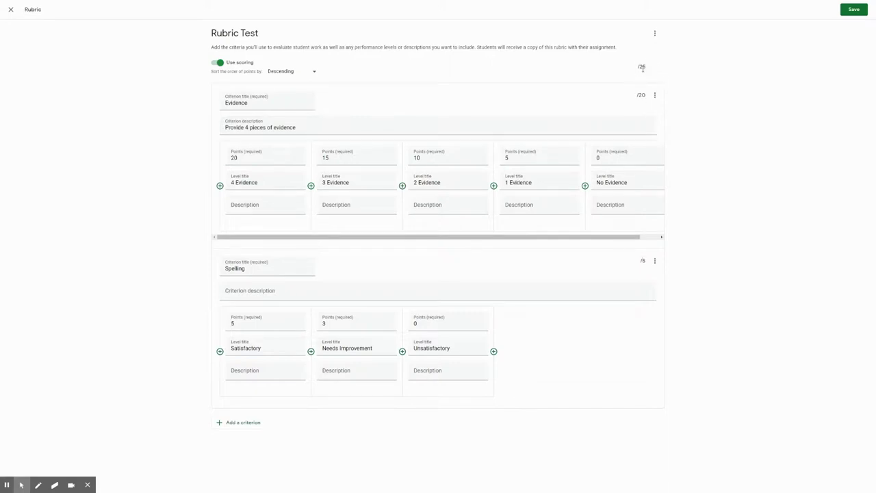
- Save the rubric and open the 'Rubric: 2 criteria • 25 pts' chip to review it
click(852, 14)
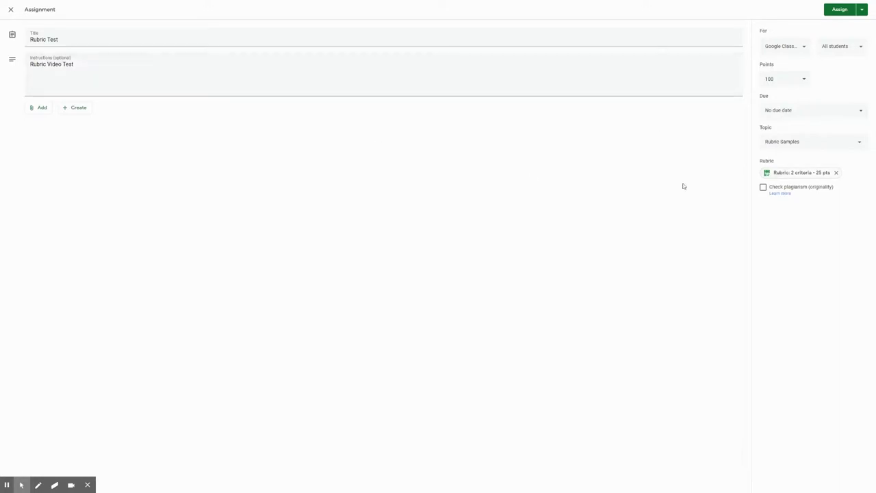
click(771, 175)
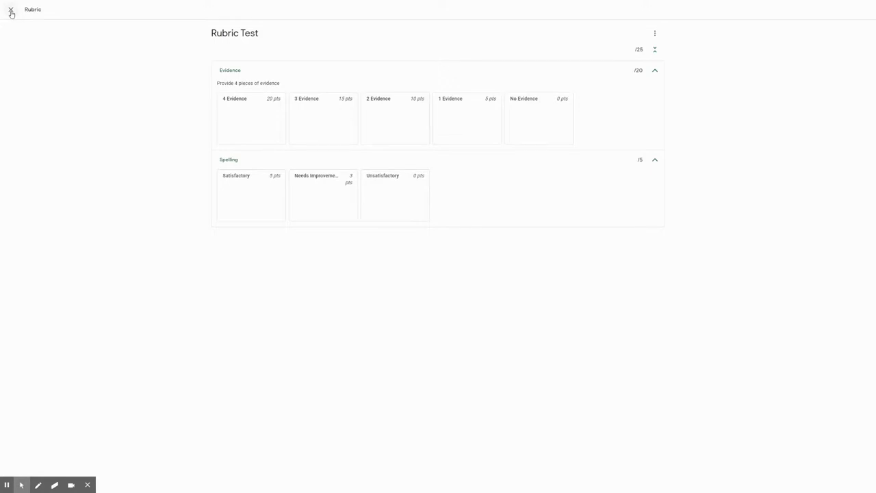
- Close the rubric and expand the Rubric Test draft to confirm its rubric
click(11, 11)
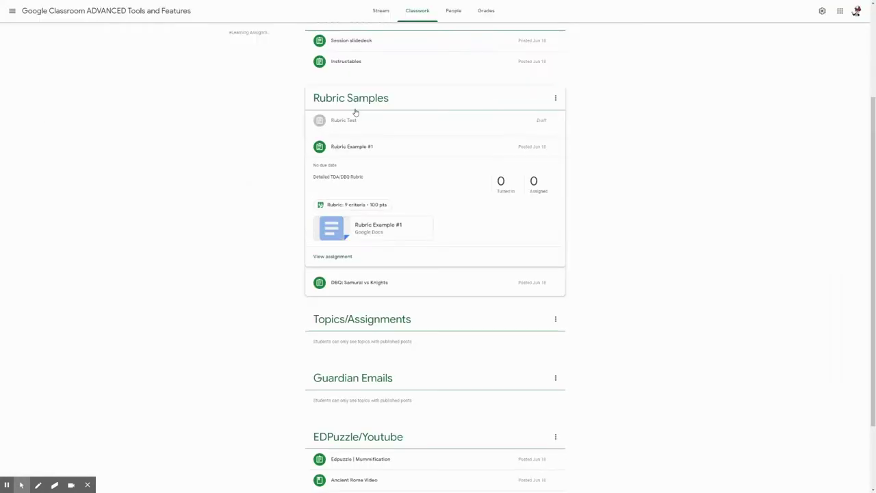
click(351, 128)
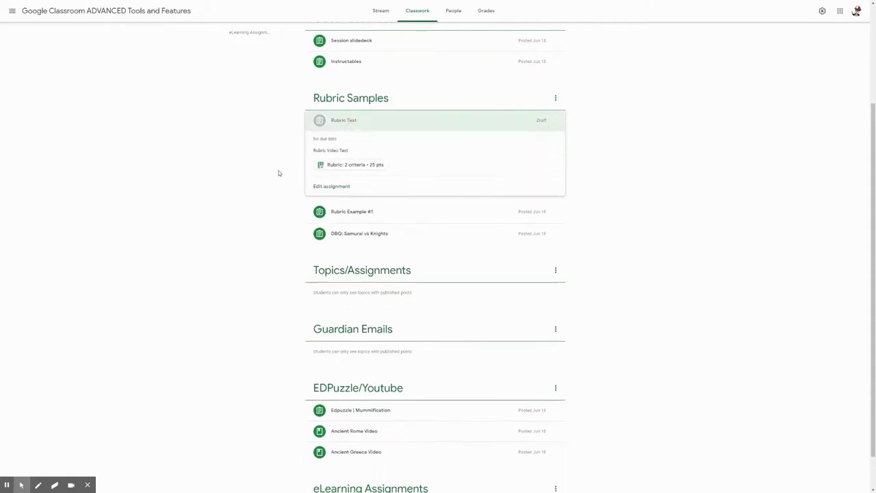
scroll(279, 180, up, 1)
scroll(279, 181, up, 3)
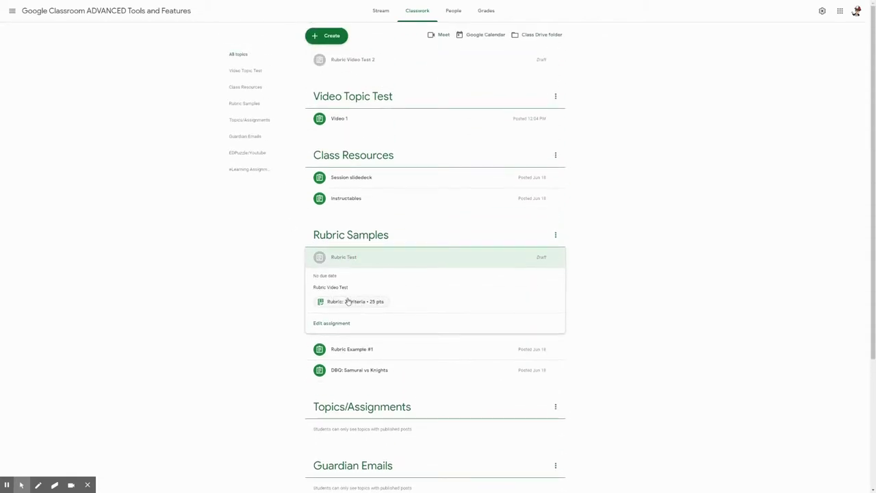
- Move Rubric Video Test 2 into Rubric Samples and open it for editing
click(410, 69)
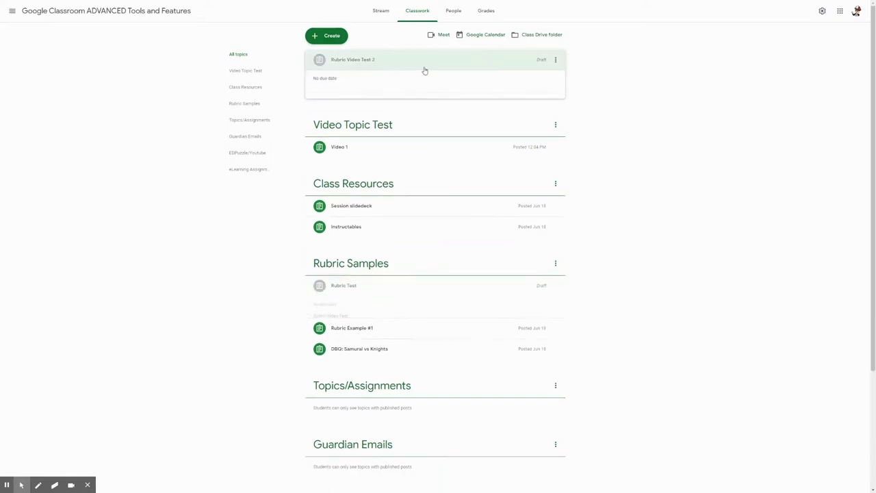
drag(425, 71, 401, 251)
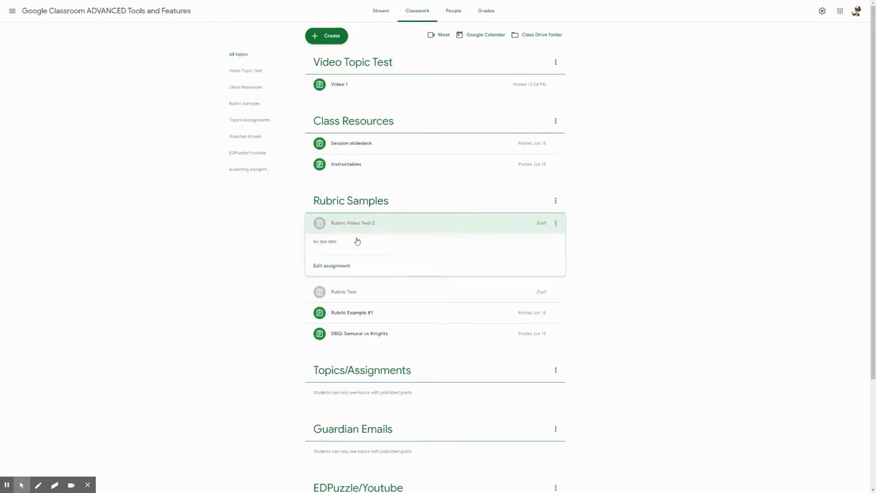
click(336, 264)
click(781, 173)
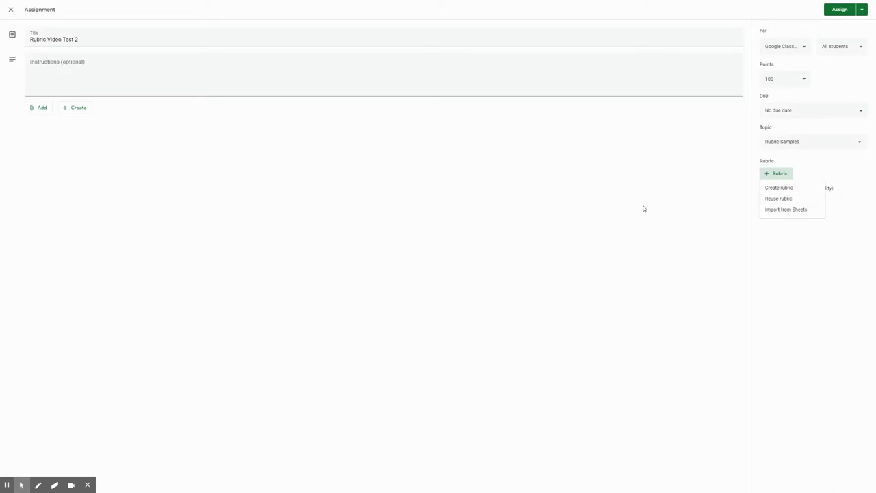
- Reuse the Rubric Test rubric on Rubric Video Test 2, previewing it before selecting
click(784, 199)
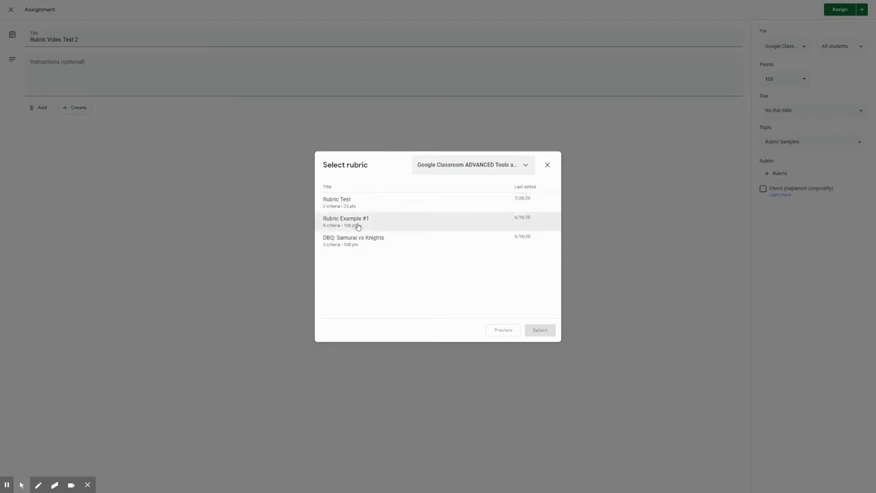
click(339, 204)
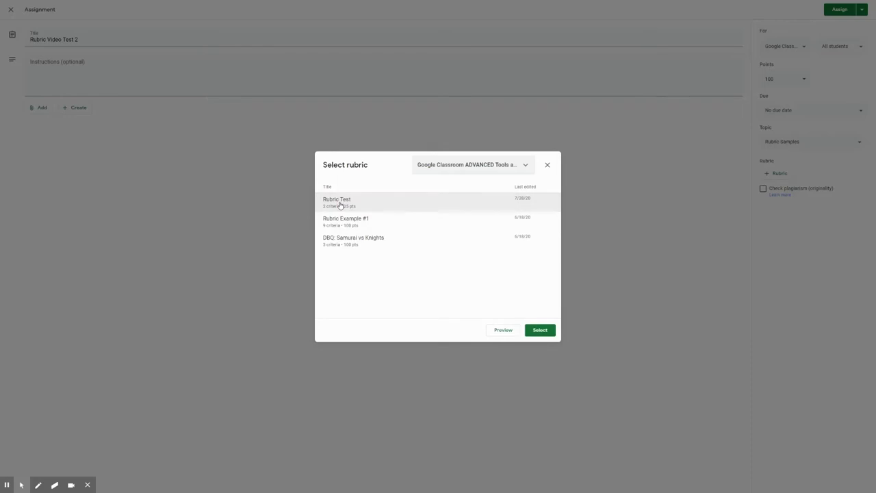
click(503, 332)
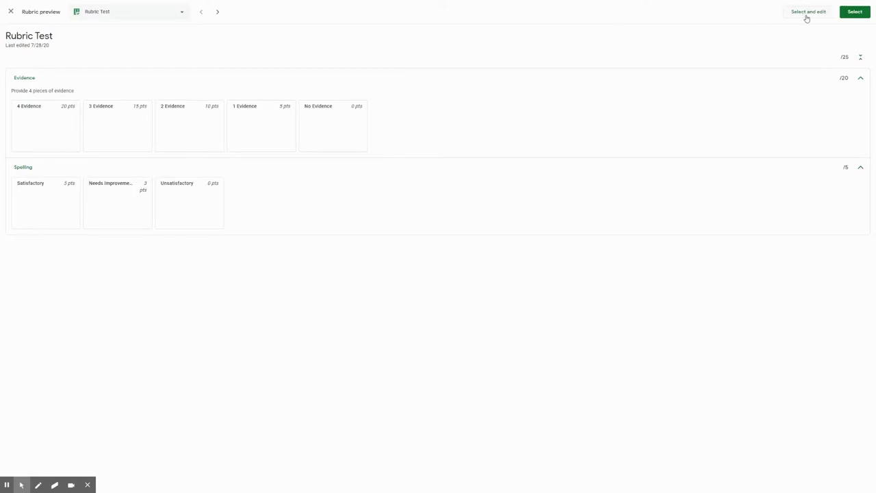
click(855, 12)
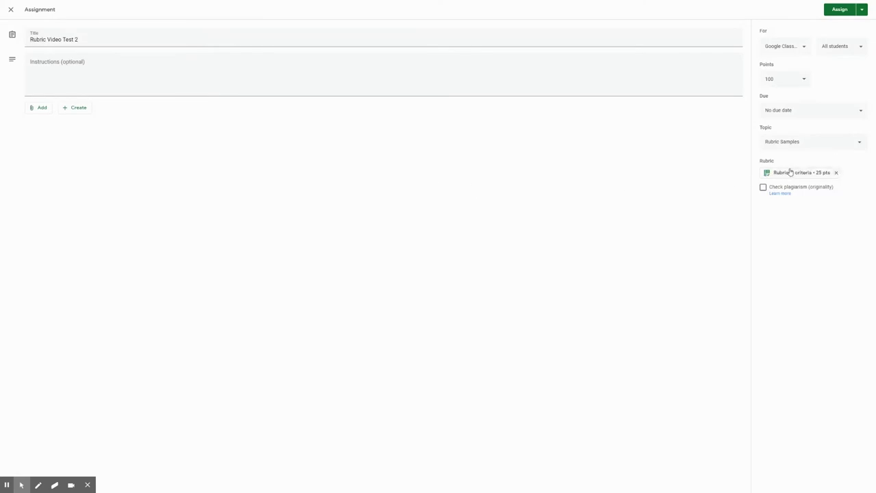